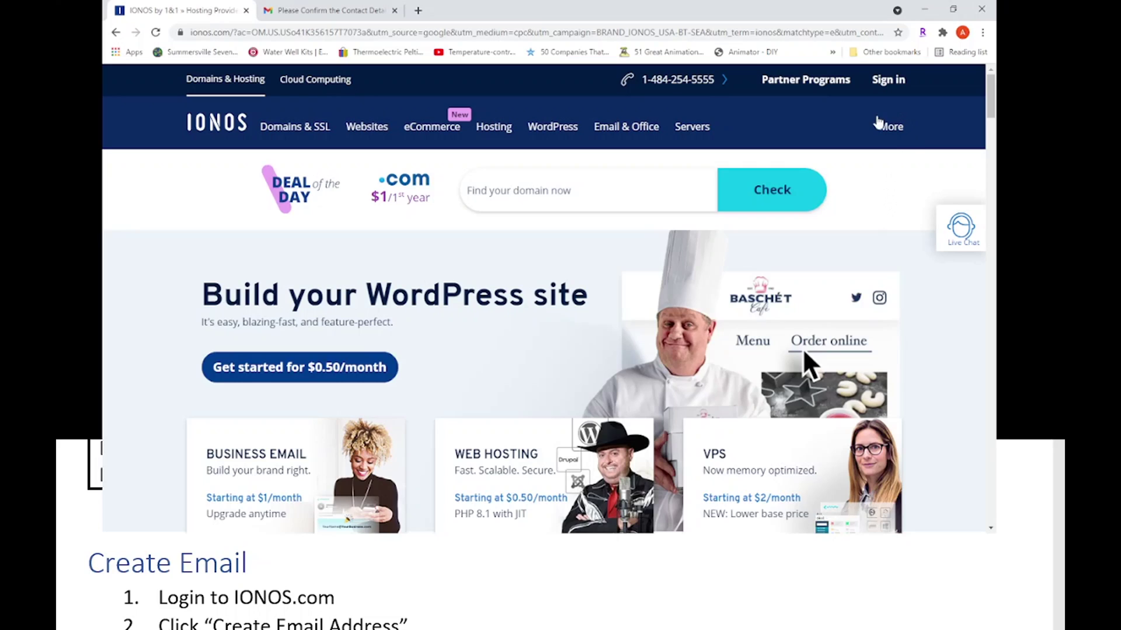
# Open the IONOS sign-in page and autofill the saved login name and password
pyautogui.click(891, 84)
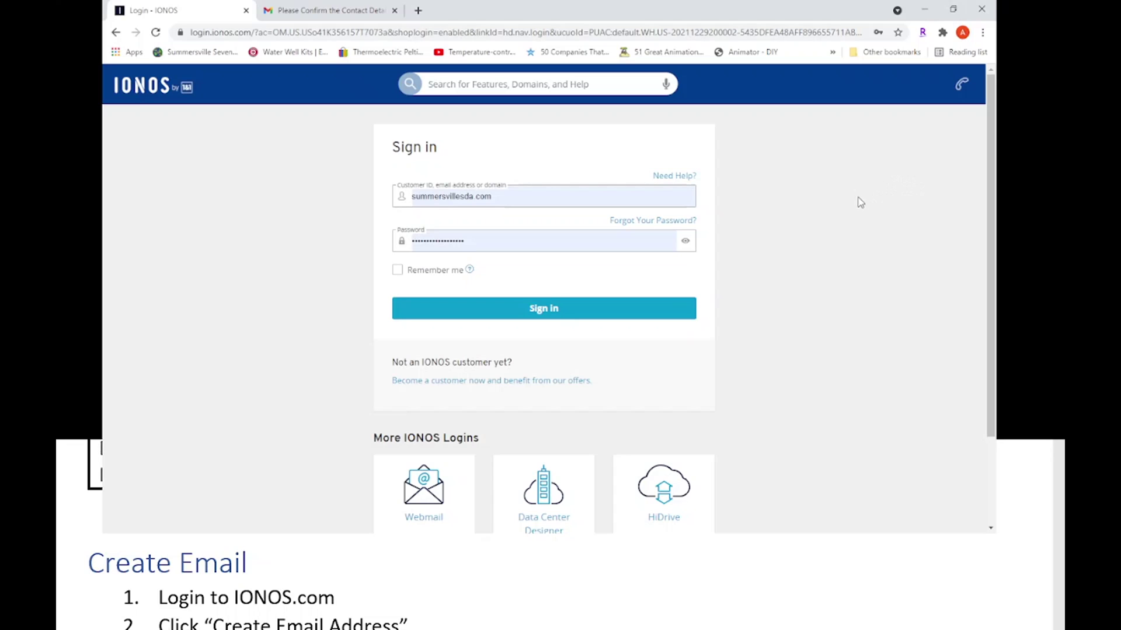
pyautogui.click(555, 230)
pyautogui.click(520, 199)
# Sign in to the IONOS account and scroll down the Email Addresses overview
pyautogui.click(544, 311)
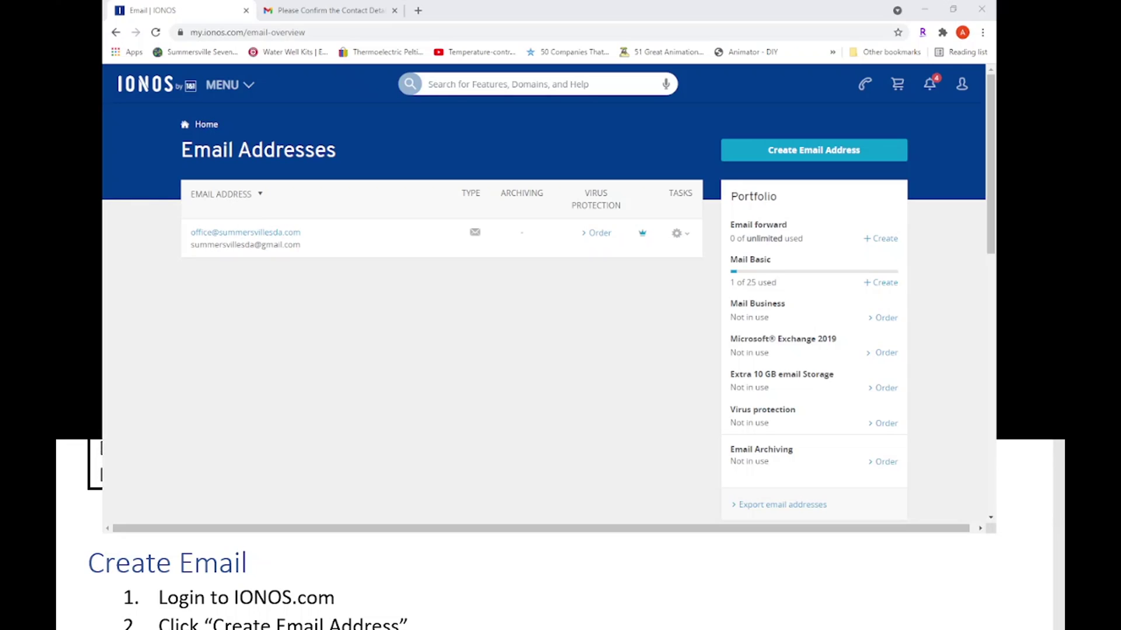
pyautogui.scroll(-2, 280, 583)
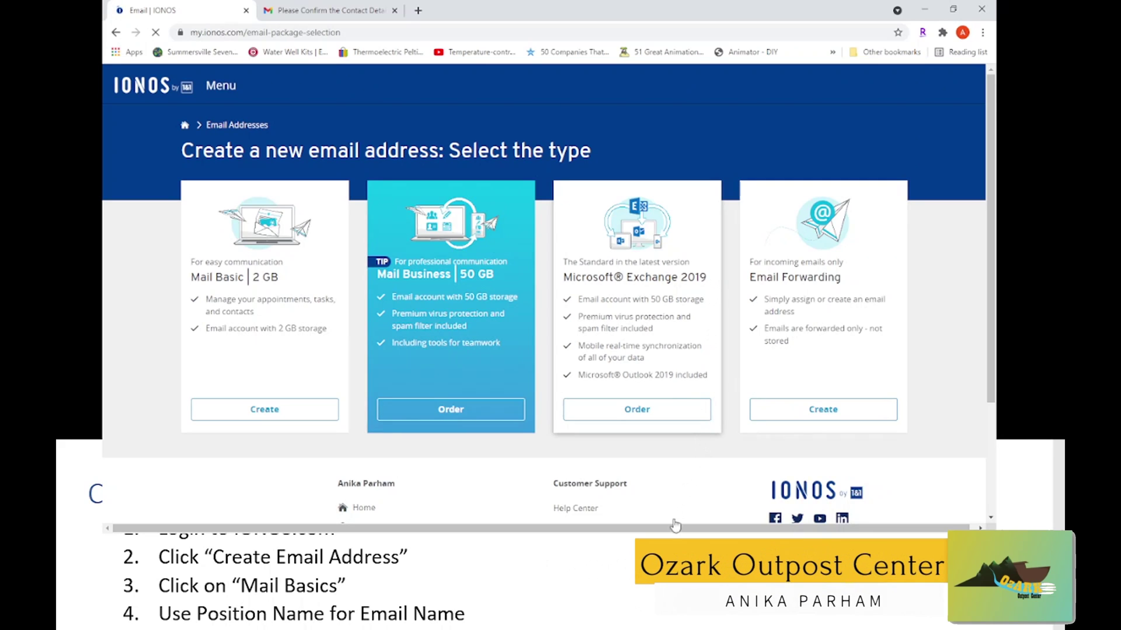
# Start a Mail Basic address and uncheck Virus Protection so security reads low
pyautogui.click(269, 417)
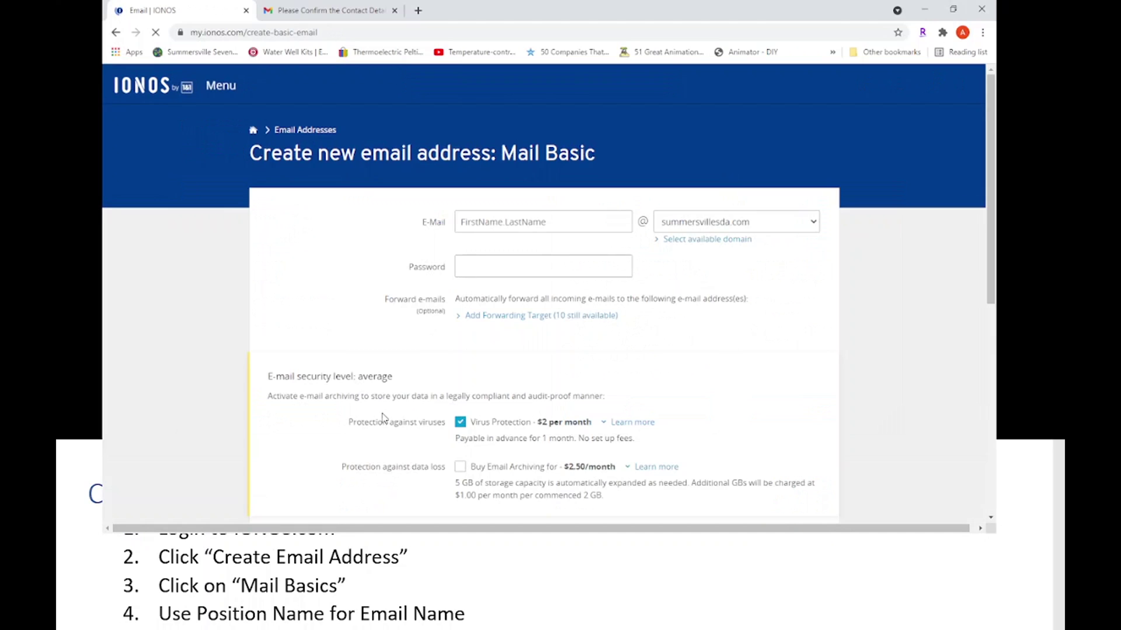
pyautogui.click(461, 425)
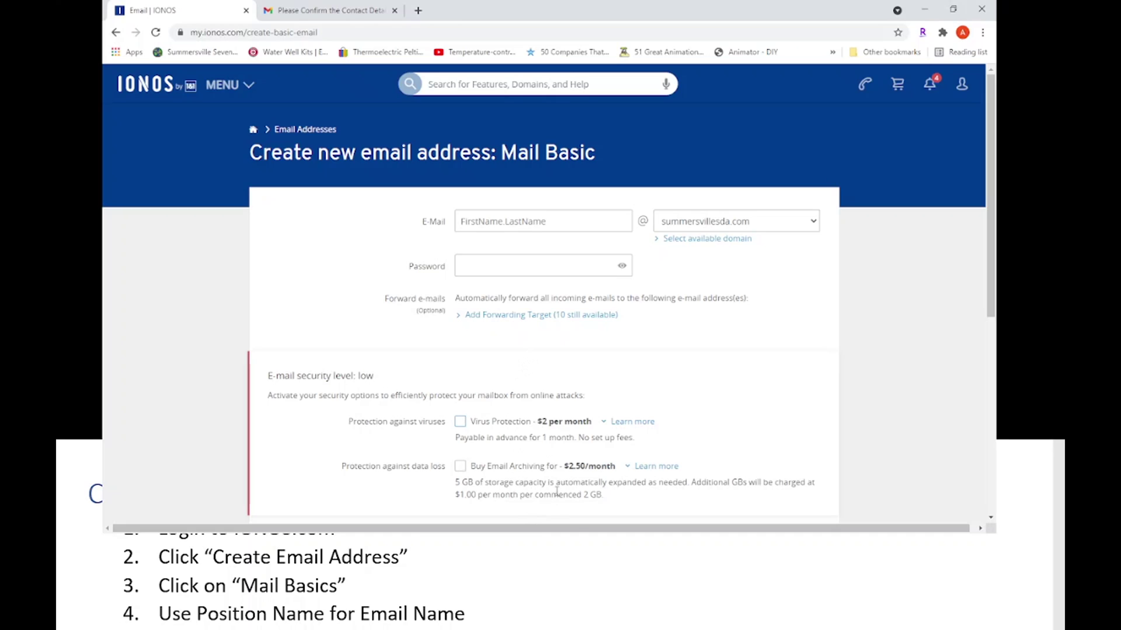
pyautogui.hotkey('alt', 'Tab')
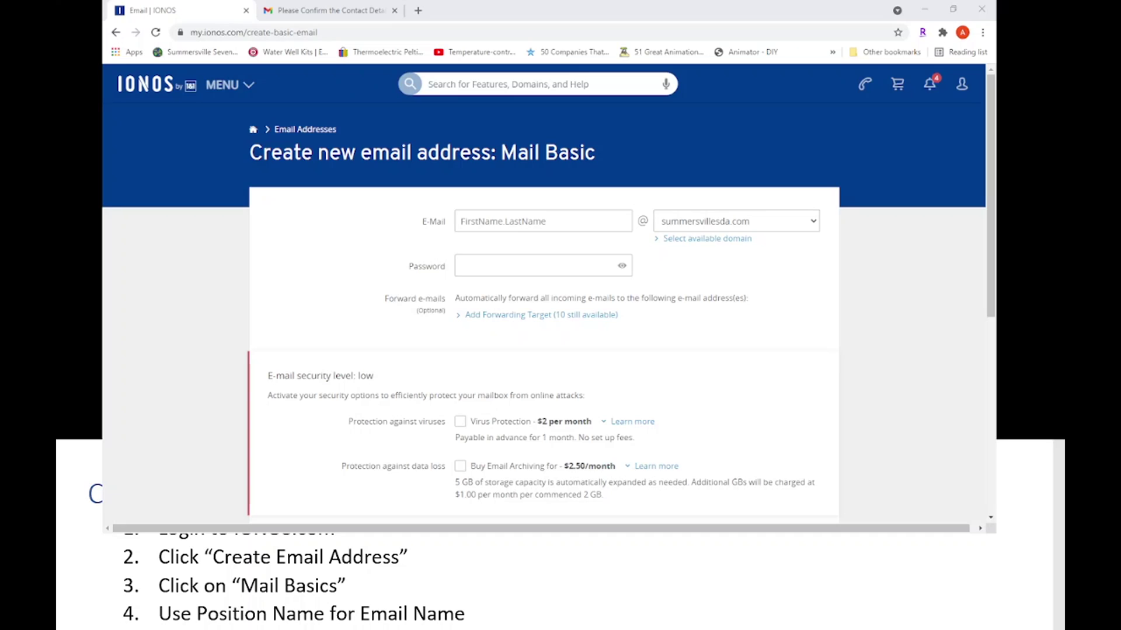
pyautogui.click(532, 223)
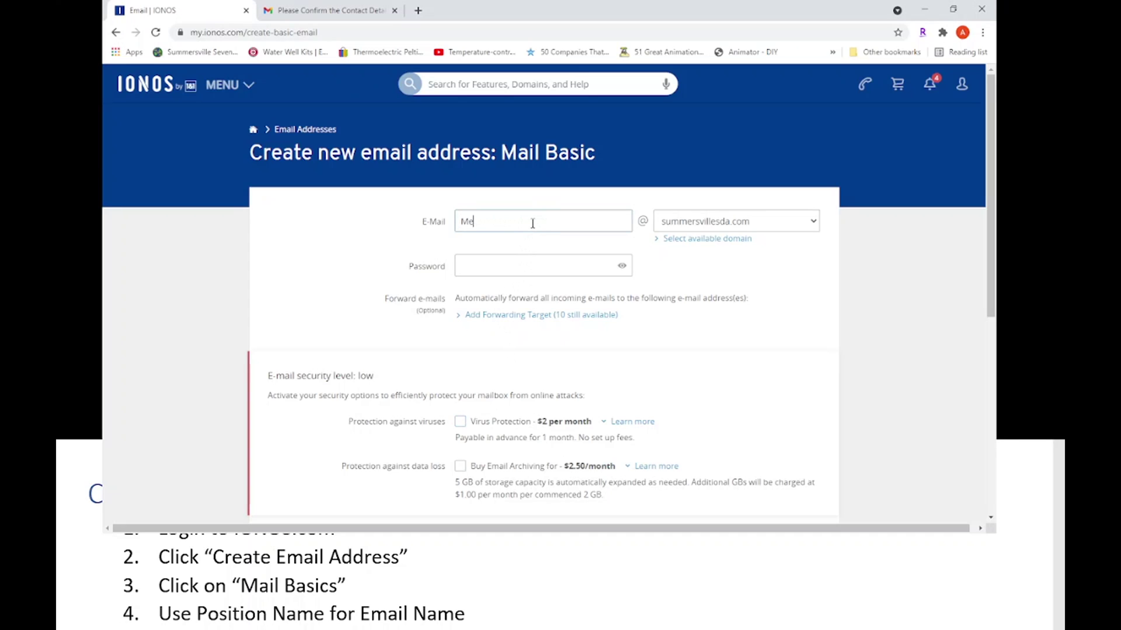
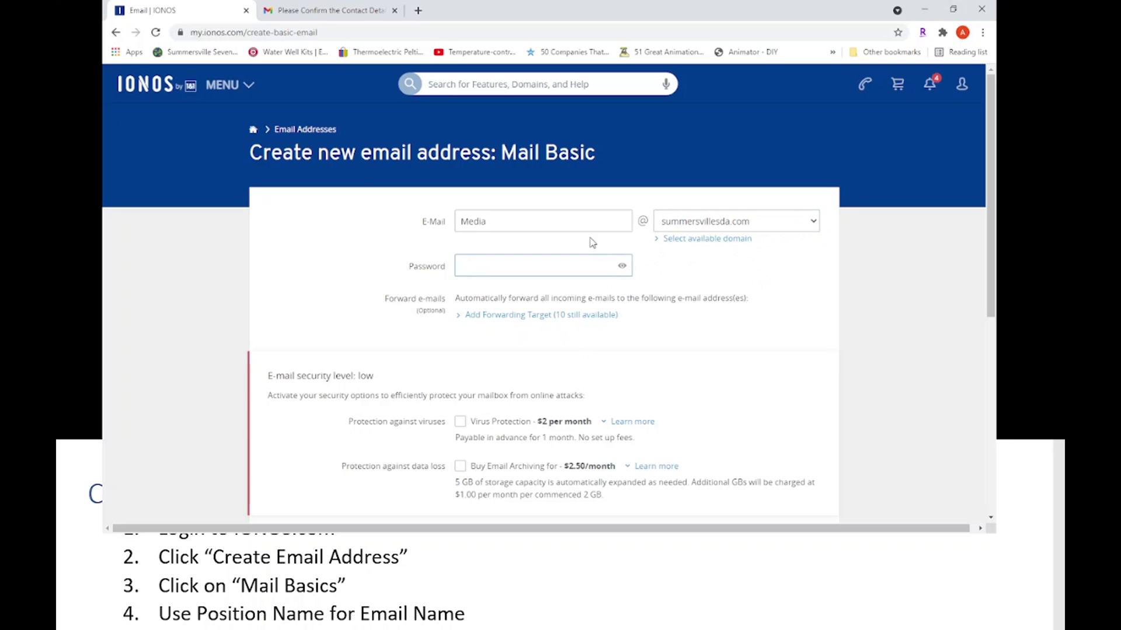
pyautogui.click(558, 268)
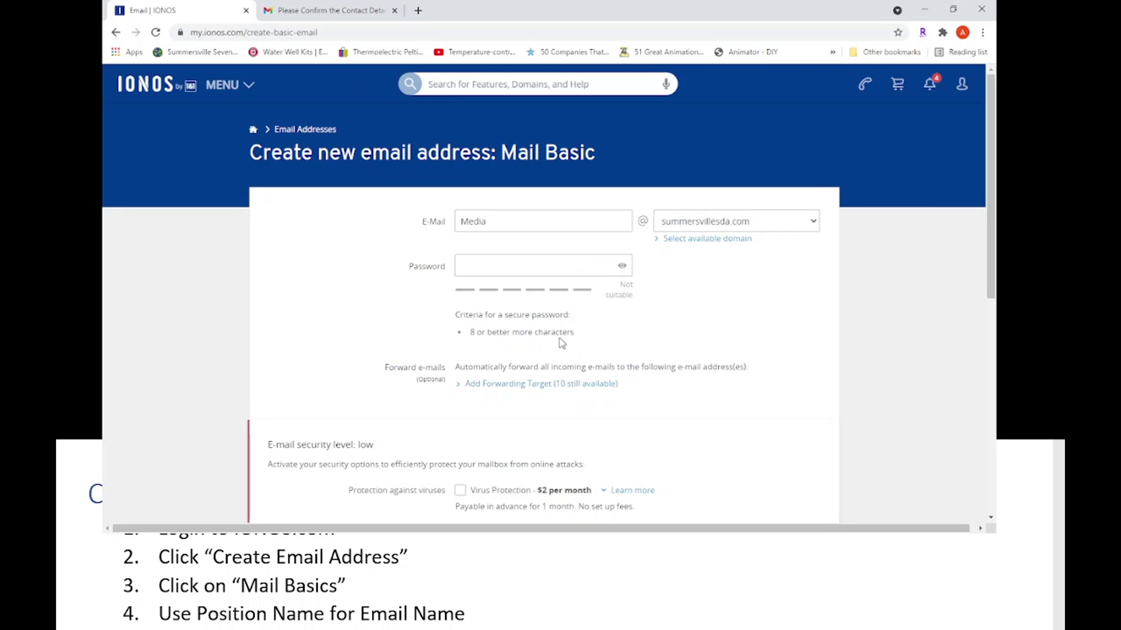
# Set the mailbox password, clearing and retyping it until it is rated Weak
pyautogui.click(504, 272)
pyautogui.write('•••')
pyautogui.press('BackSpace')
pyautogui.press('BackSpace')
pyautogui.press('BackSpace')
pyautogui.write('•••••••')
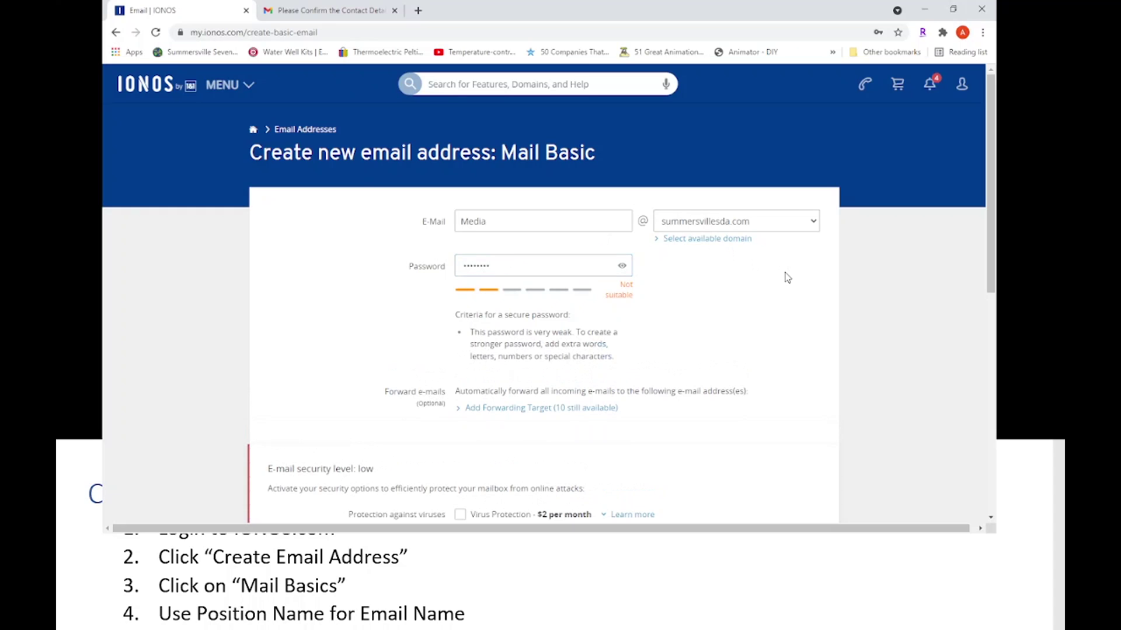
pyautogui.doubleClick(573, 261)
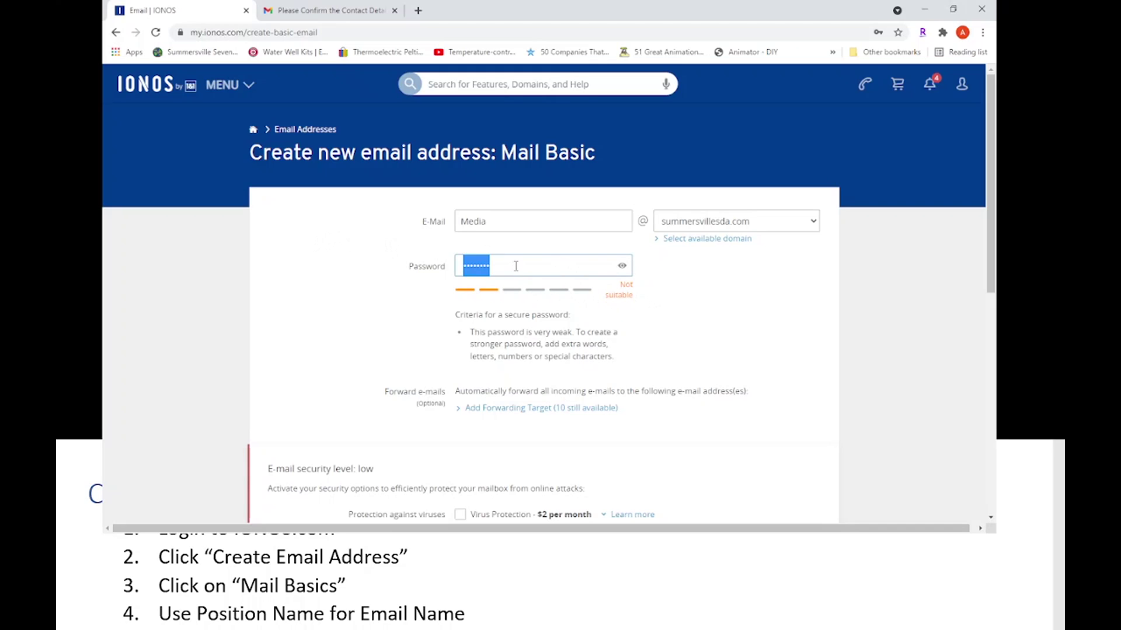
pyautogui.click(553, 267)
pyautogui.press('BackSpace')
pyautogui.press('BackSpace')
pyautogui.press('BackSpace')
pyautogui.press('BackSpace')
pyautogui.press('BackSpace')
pyautogui.press('BackSpace')
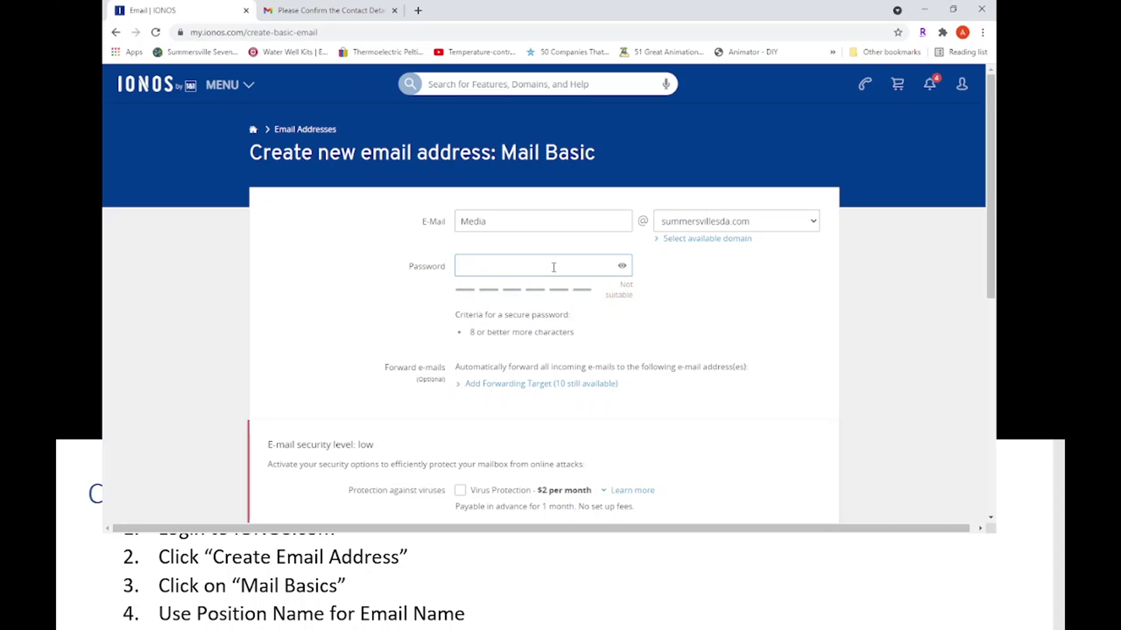
pyautogui.scroll(-1, 590, 263)
pyautogui.write('************')
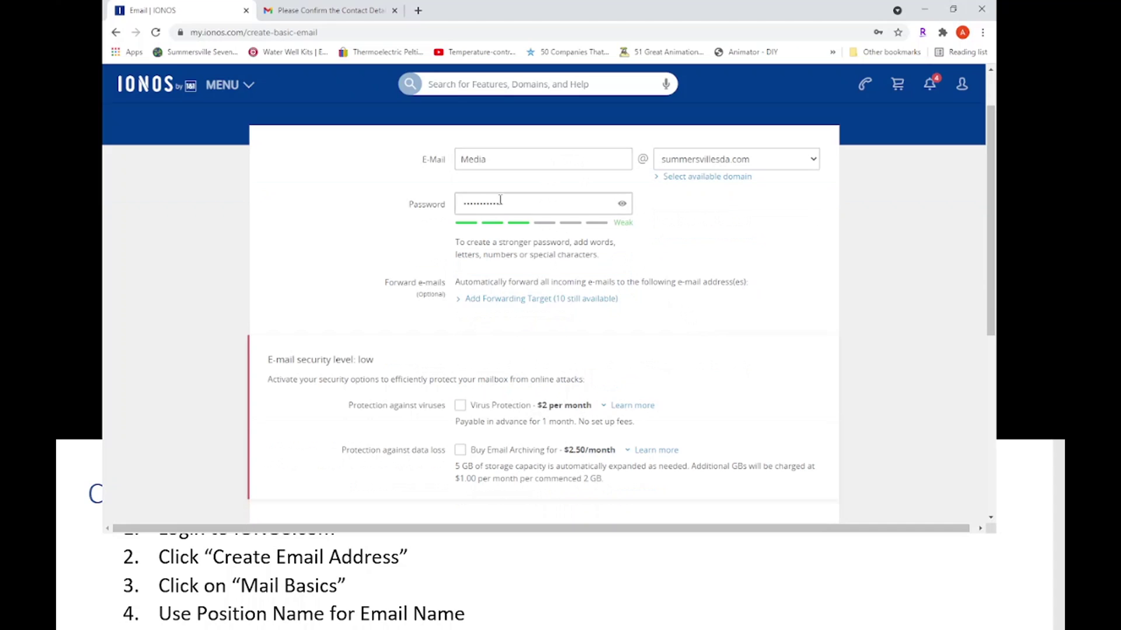
pyautogui.scroll(1, 686, 236)
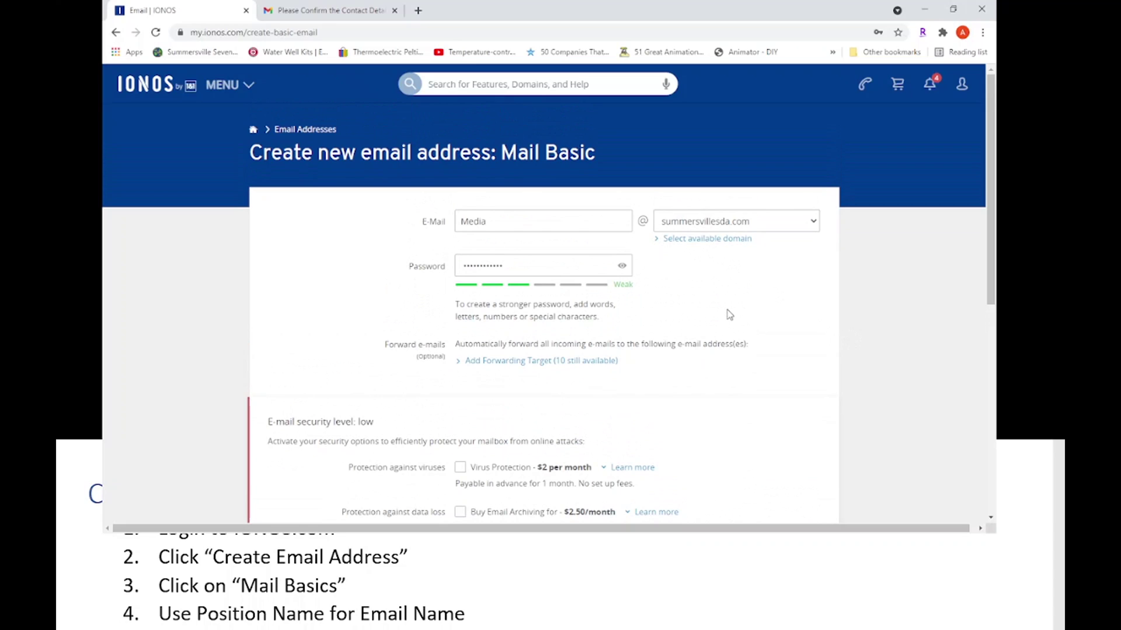
pyautogui.scroll(-4, 749, 337)
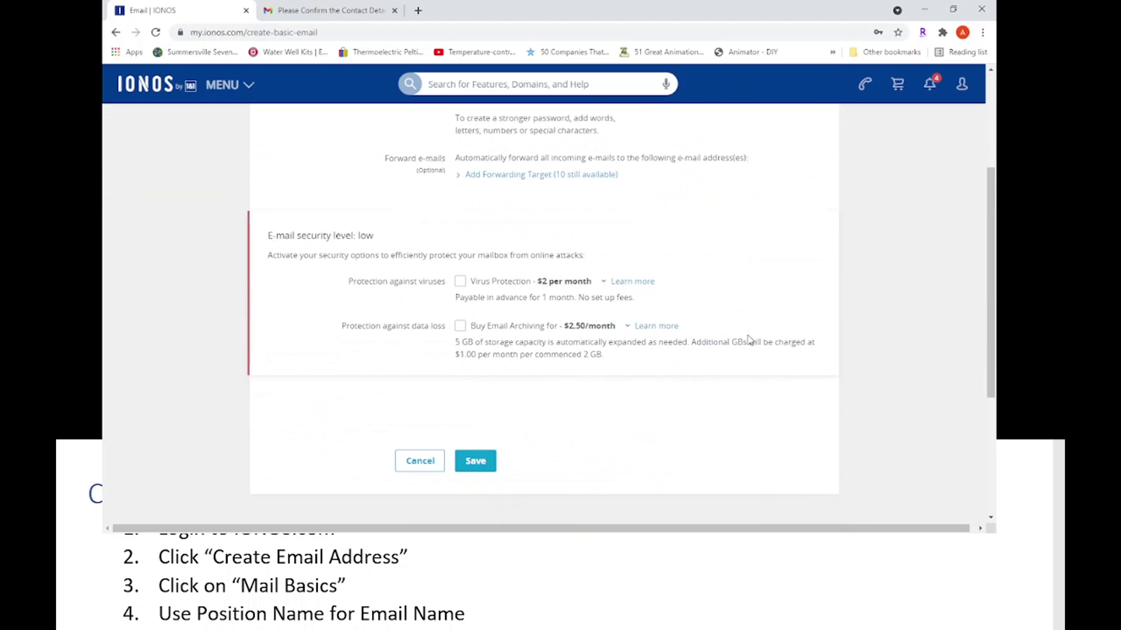
pyautogui.scroll(4, 790, 292)
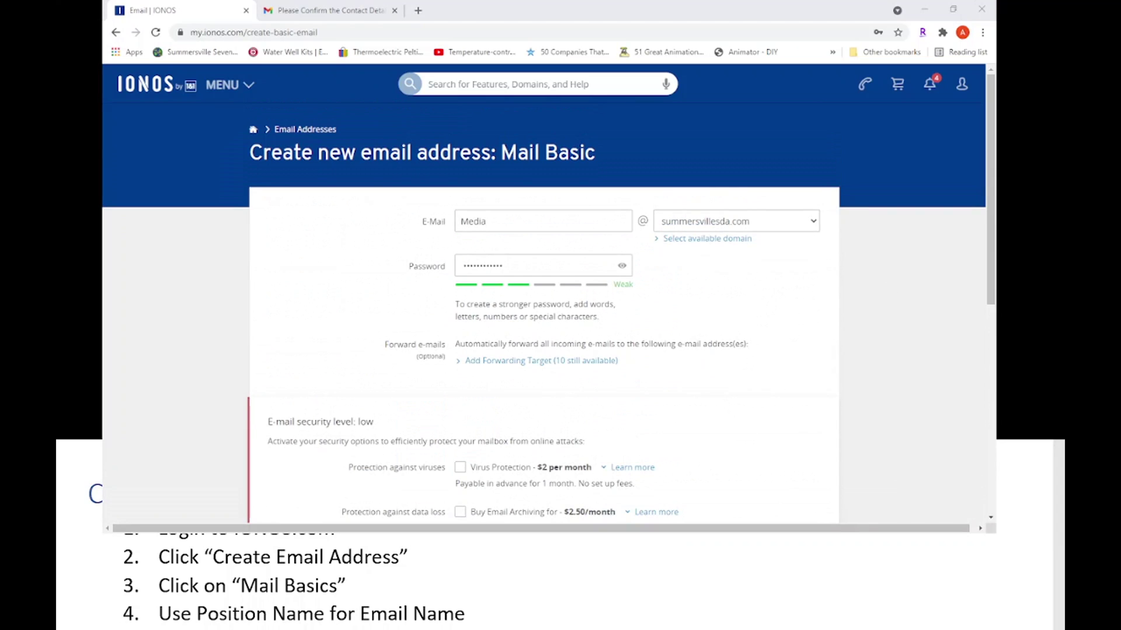
pyautogui.scroll(-5, 555, 584)
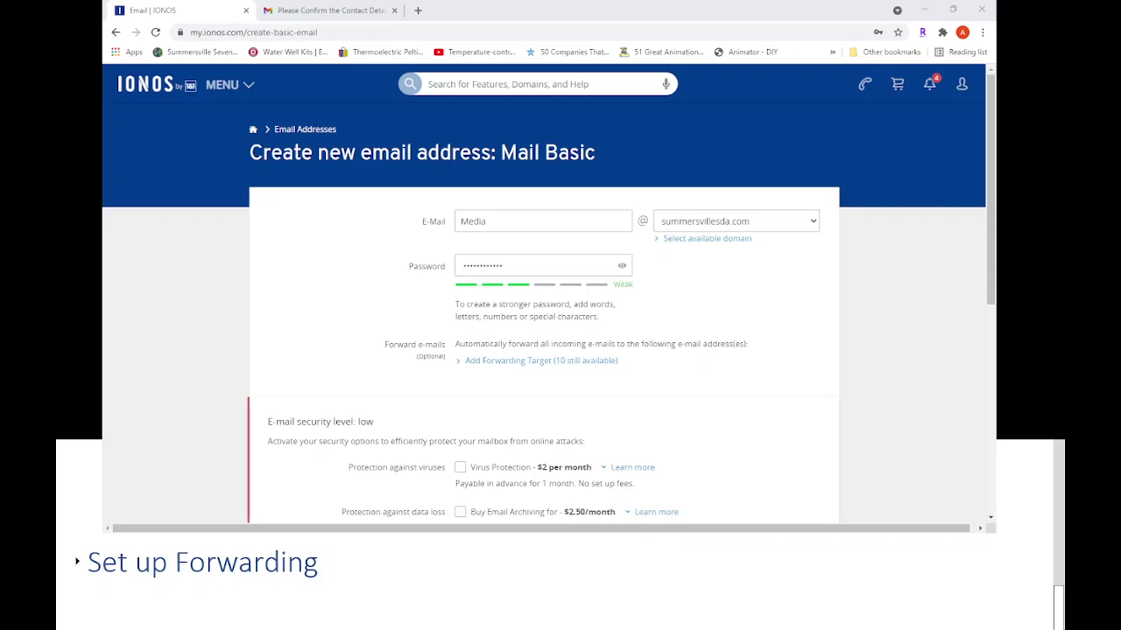
# Add a forwarding address for incoming e-mails using the autofilled e-mail suggestion
pyautogui.click(76, 562)
pyautogui.click(77, 562)
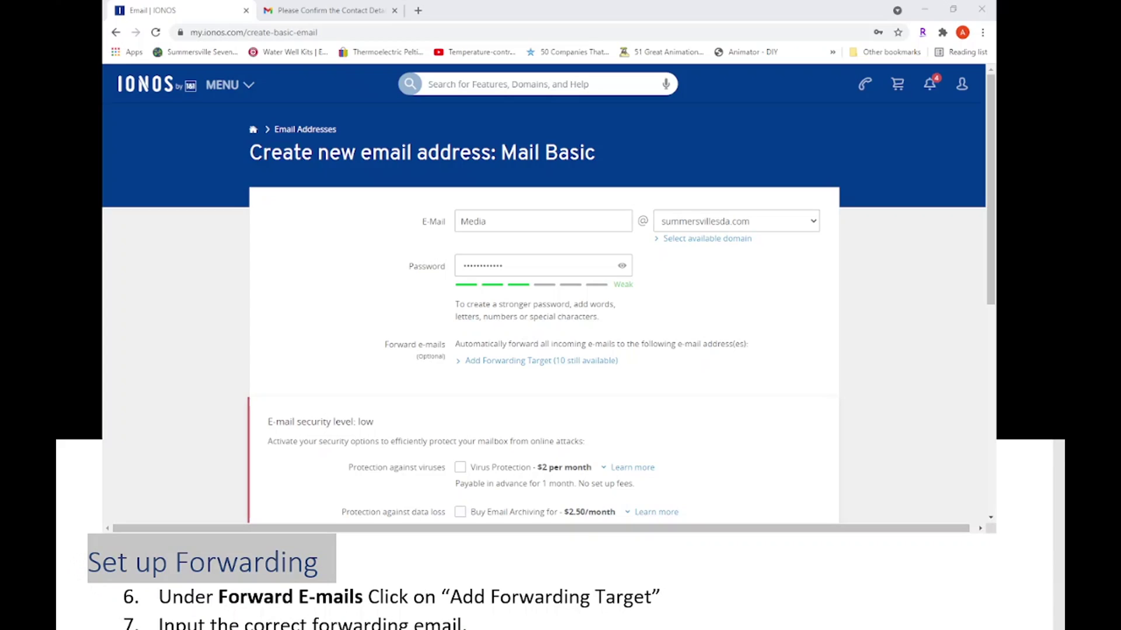
pyautogui.click(549, 361)
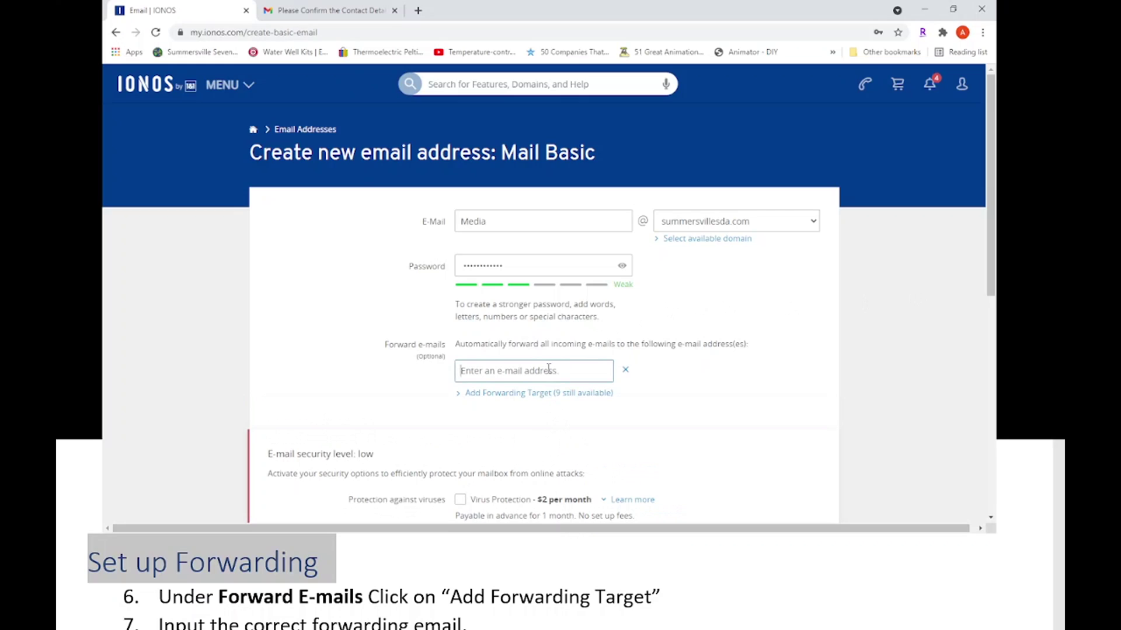
pyautogui.click(549, 409)
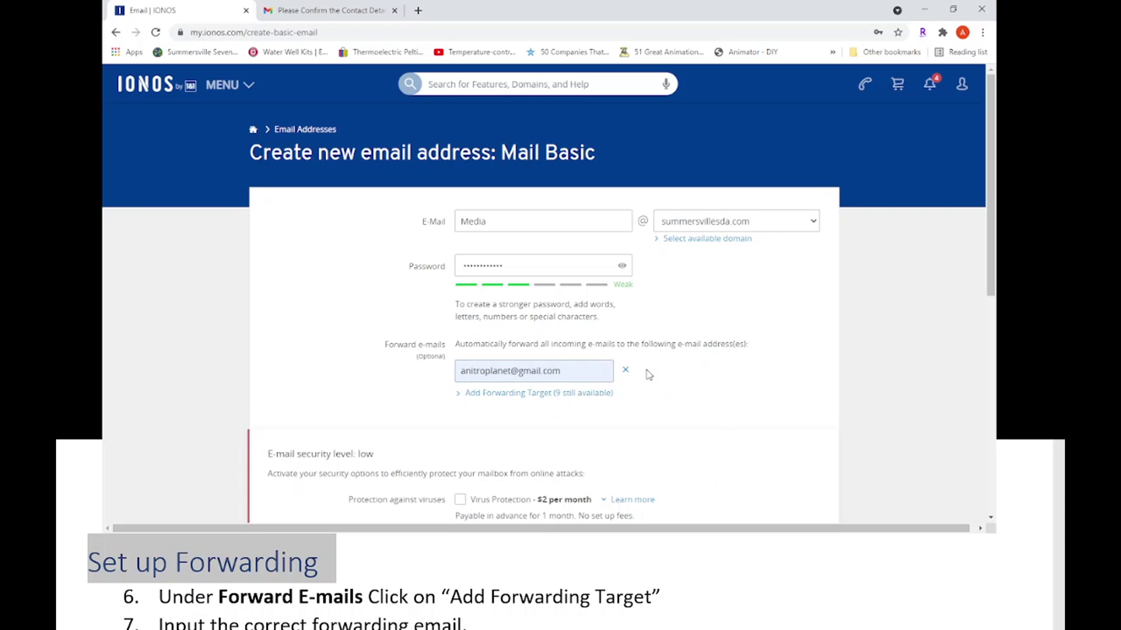
pyautogui.scroll(-3, 632, 386)
pyautogui.scroll(2, 751, 284)
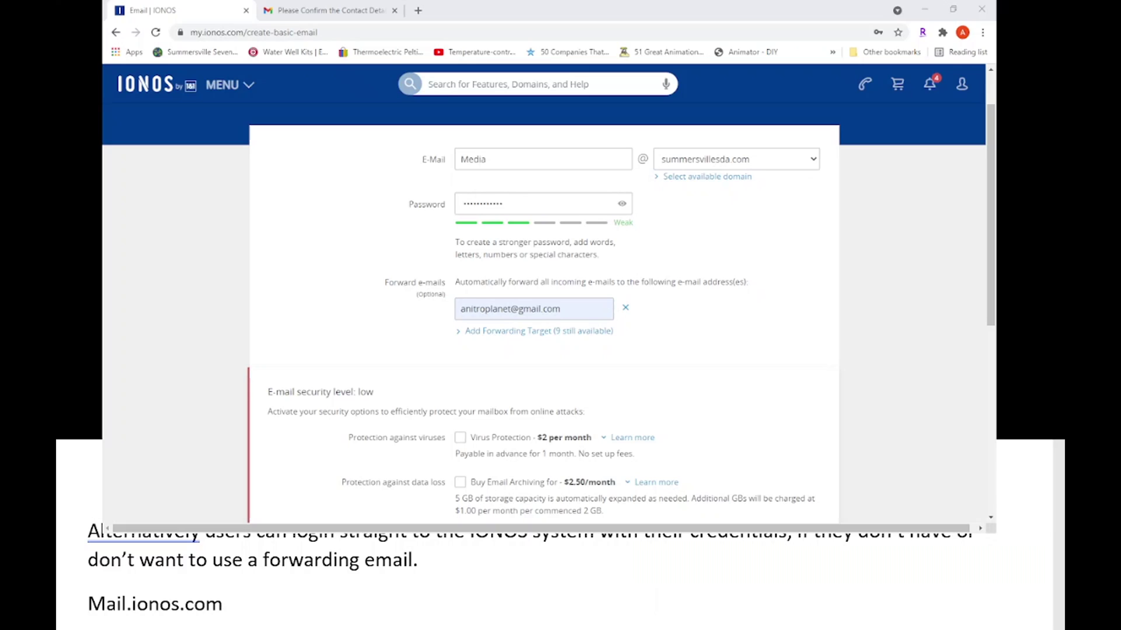
# Scroll down past Save to the confirmation's Use email address section with Go to login
pyautogui.scroll(-3, 542, 291)
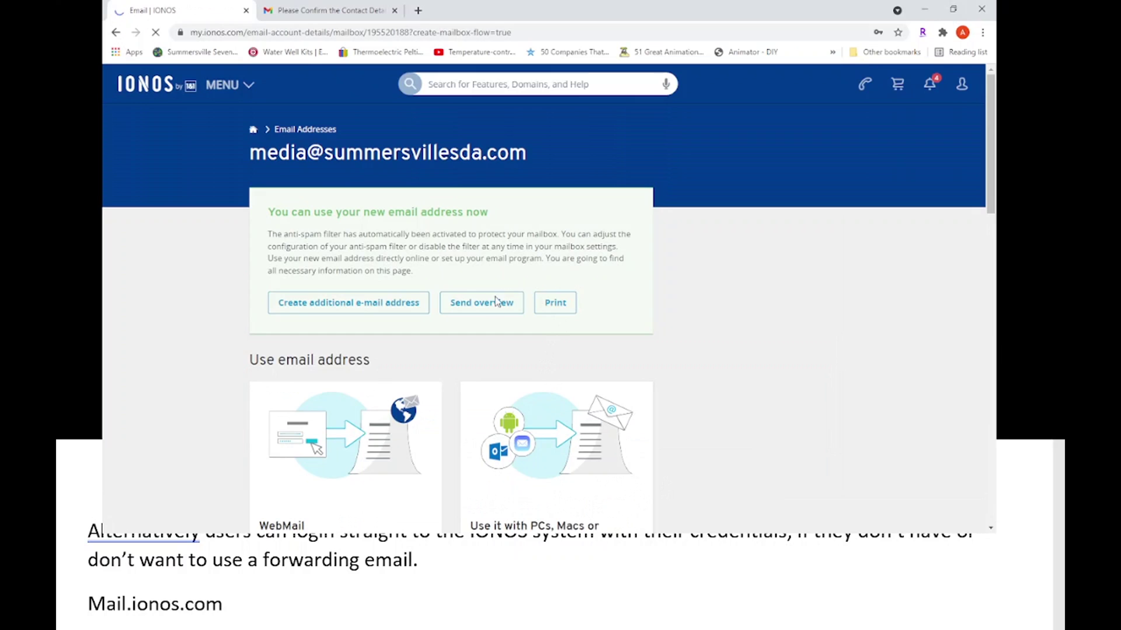
pyautogui.scroll(-1, 730, 350)
pyautogui.scroll(-2, 714, 359)
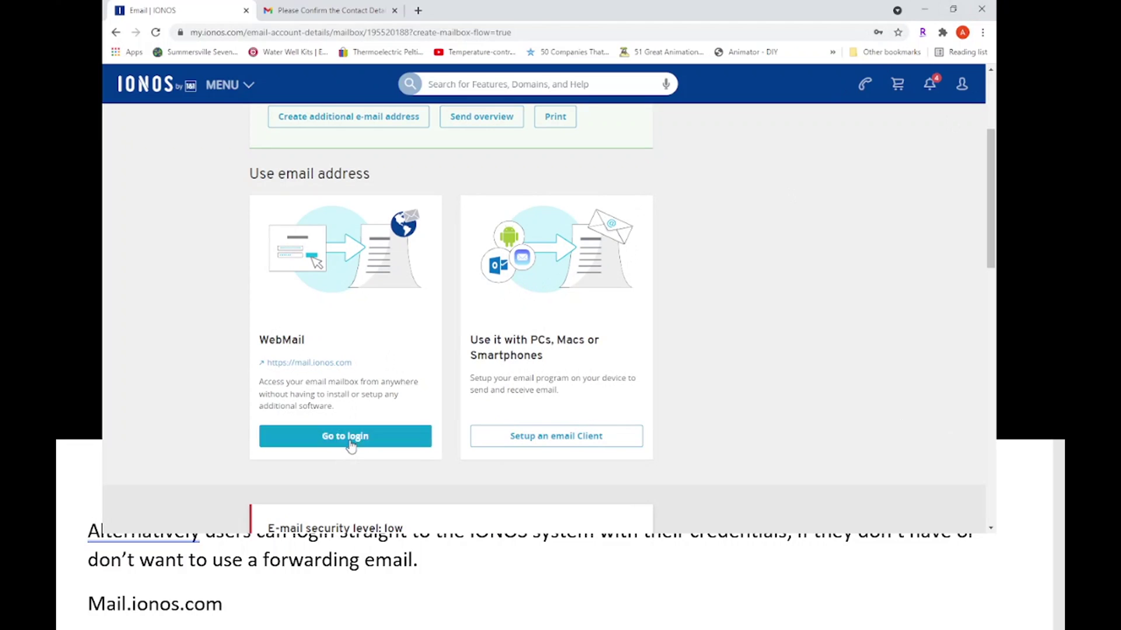
pyautogui.scroll(-2, 351, 445)
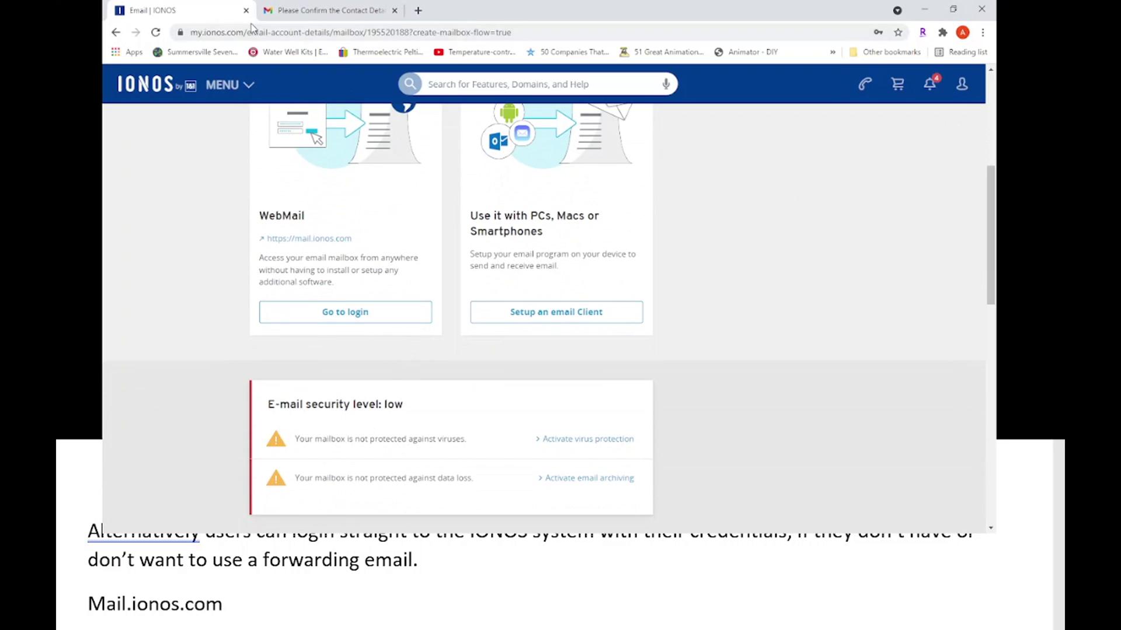
# Go to mail.ionos.com in the browser
pyautogui.click(286, 27)
pyautogui.write('mail.ion')
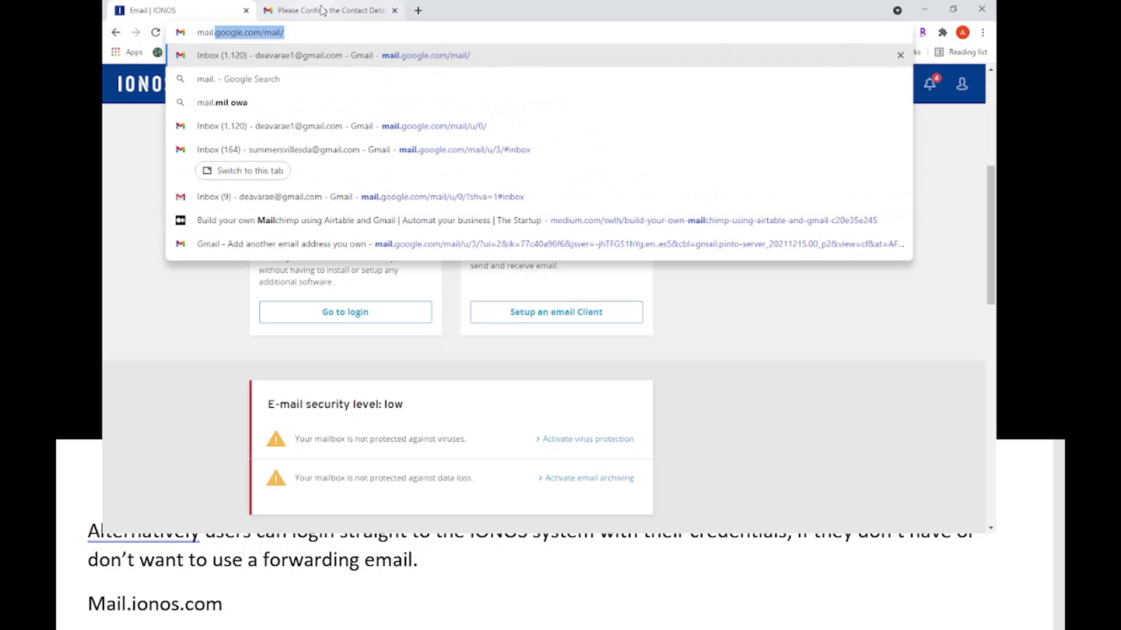
pyautogui.write('os.com')
pyautogui.press('Return')
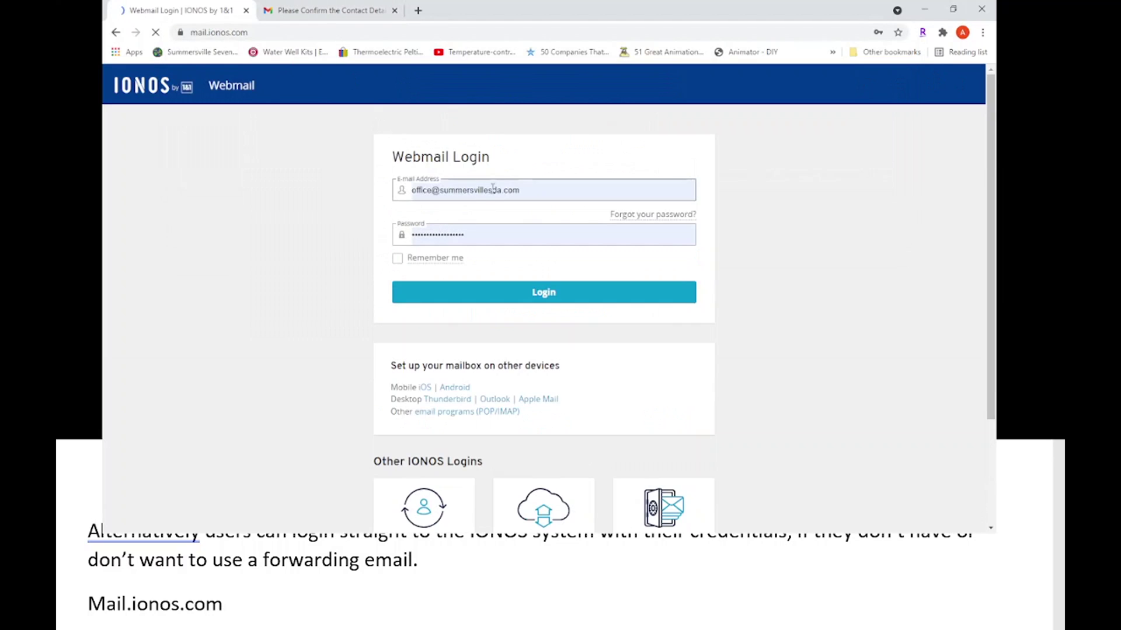
pyautogui.moveTo(551, 188); pyautogui.dragTo(325, 192)
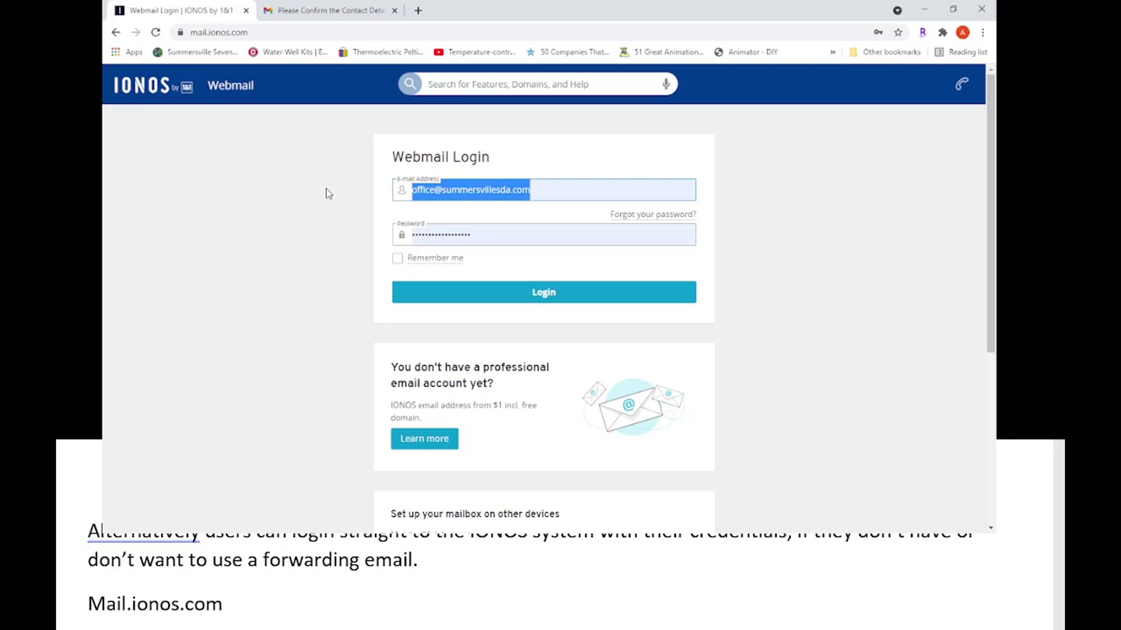
pyautogui.write('med')
pyautogui.press('BackSpace')
pyautogui.press('BackSpace')
pyautogui.press('BackSpace')
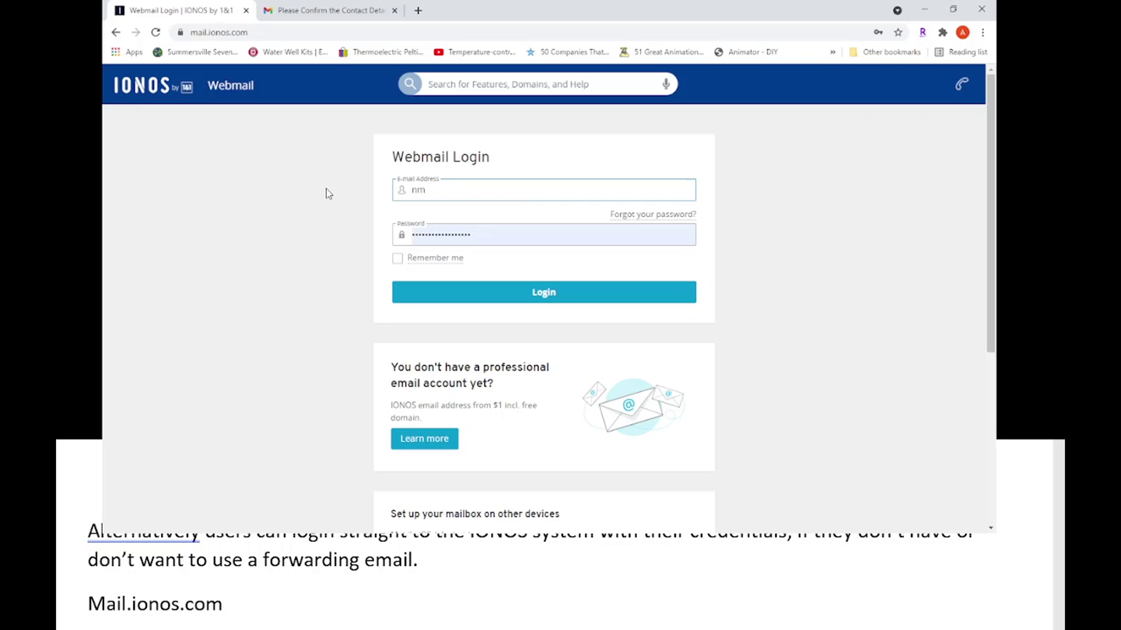
pyautogui.press('Tab')
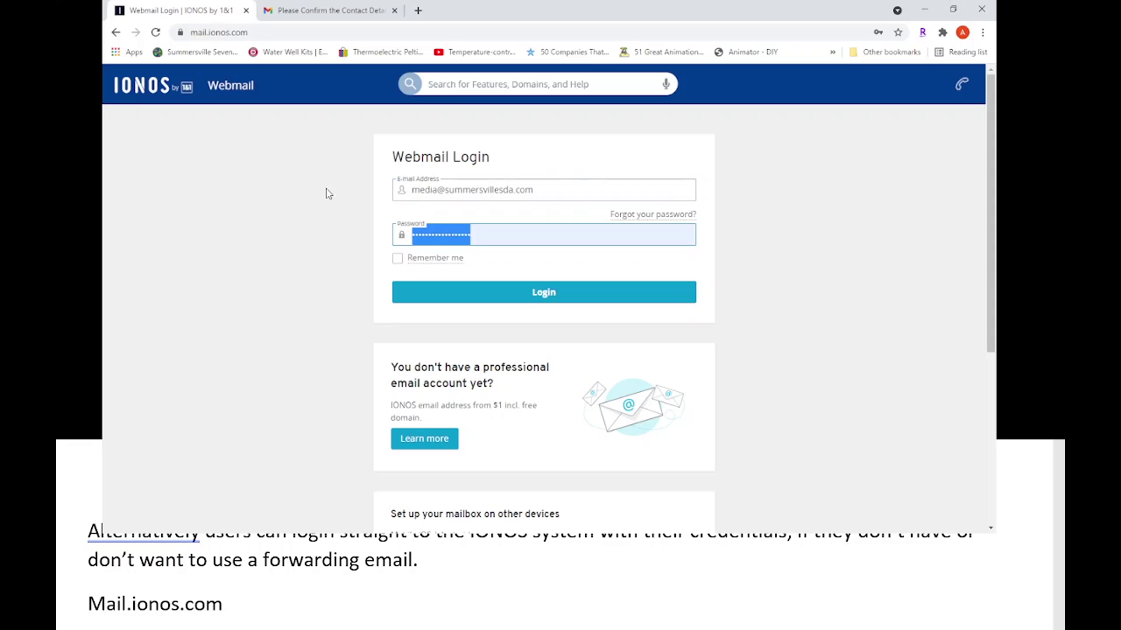
pyautogui.press('Return')
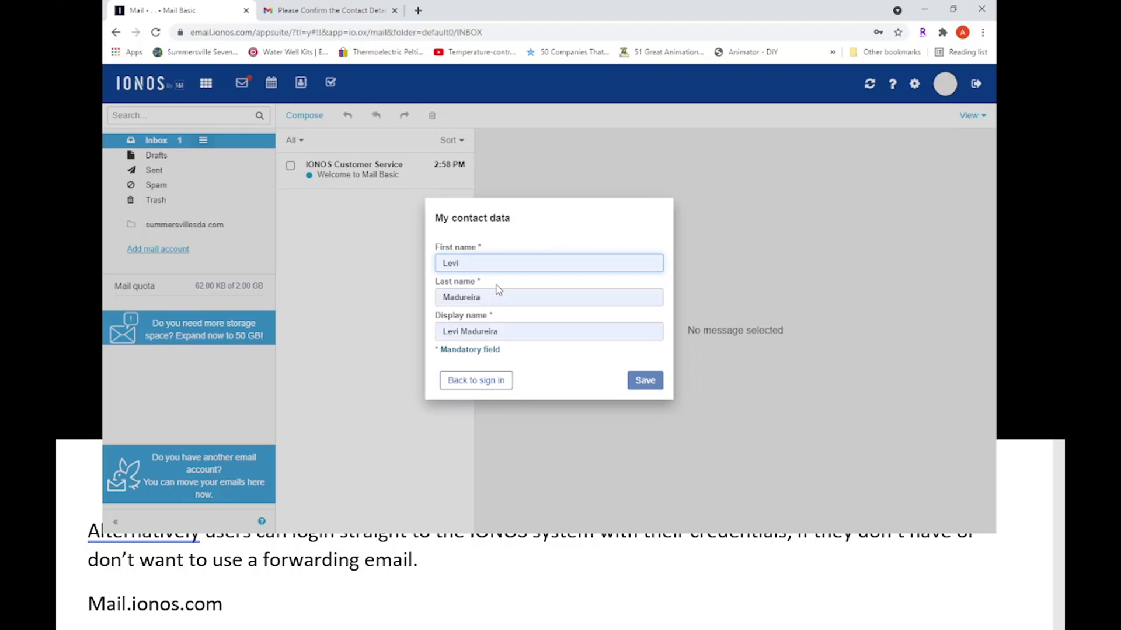
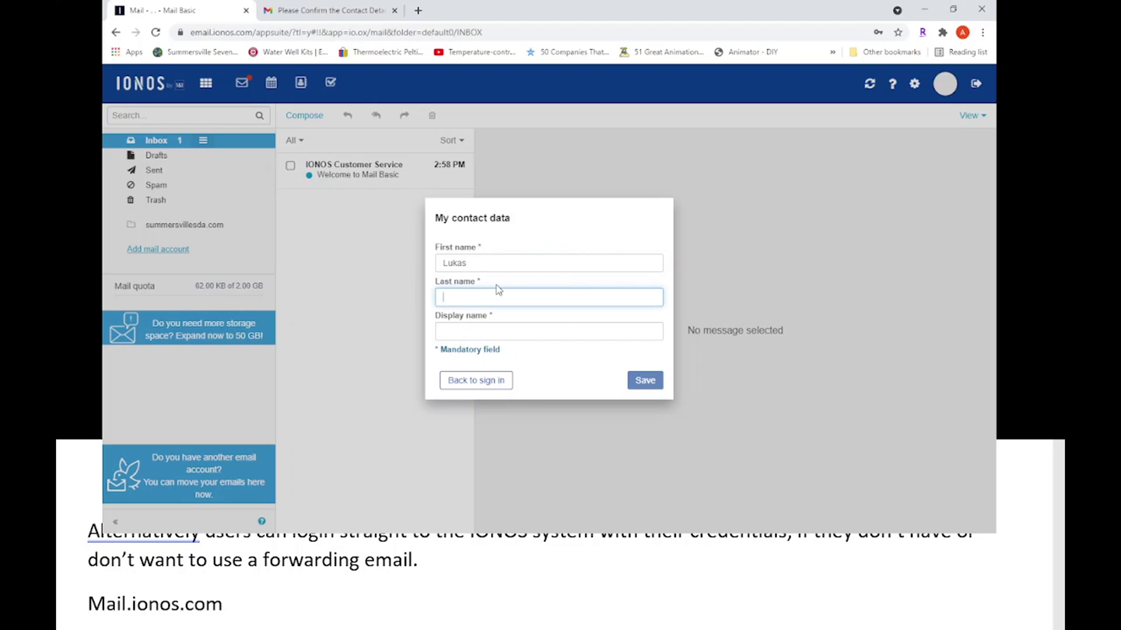
# Save first and last name with display name prefixed 'Media -', then dismiss the welcome tour
pyautogui.click(500, 330)
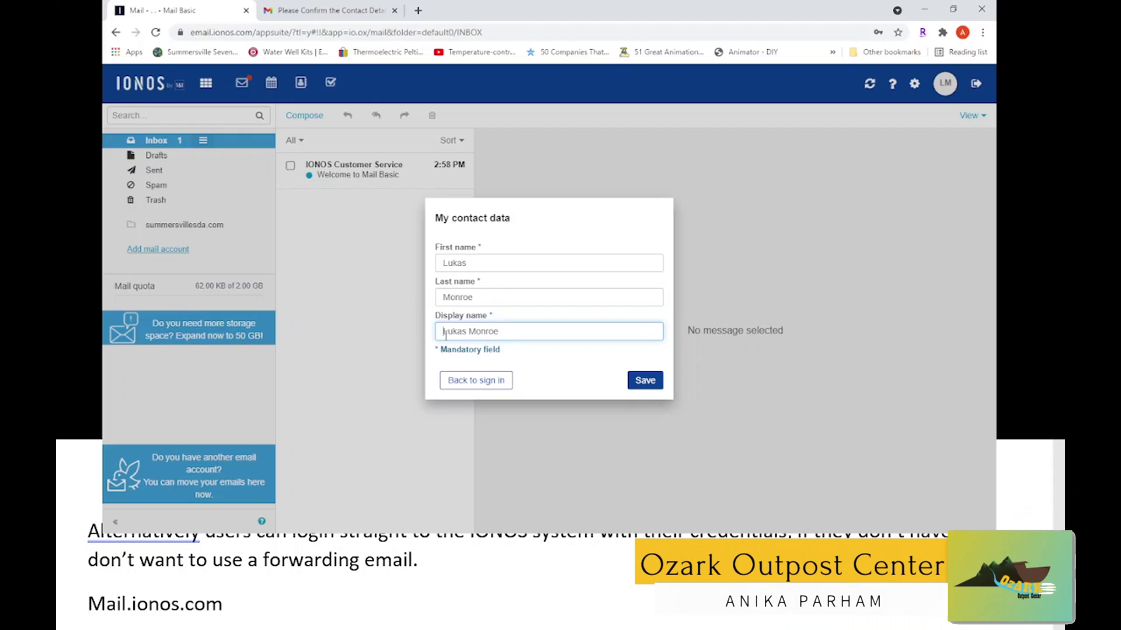
pyautogui.write('Media -')
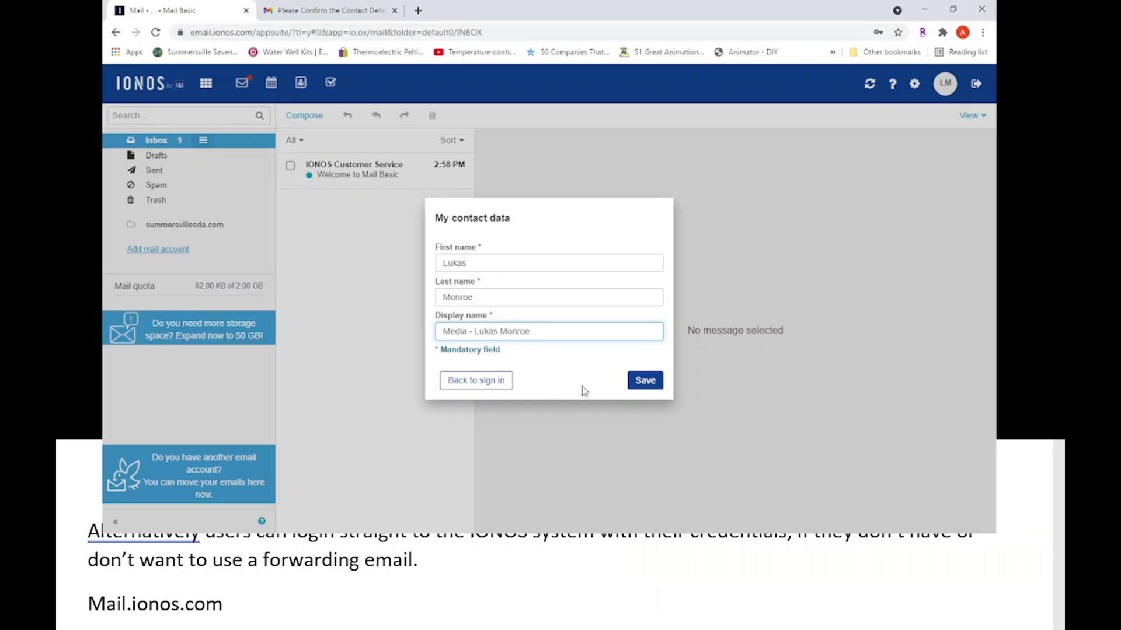
pyautogui.click(645, 382)
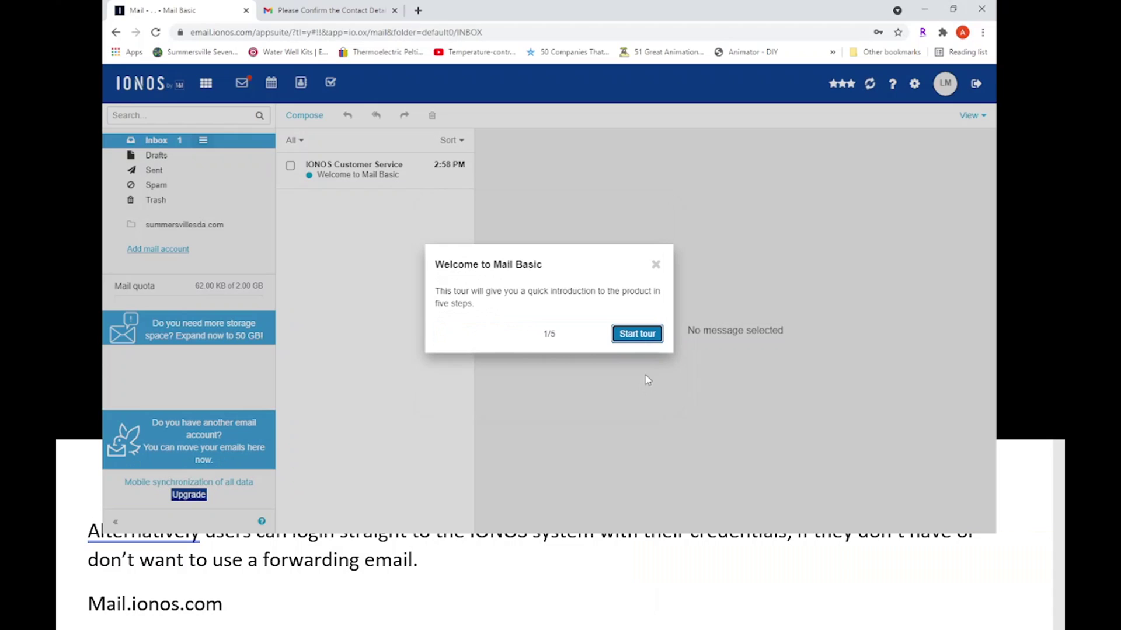
pyautogui.click(656, 265)
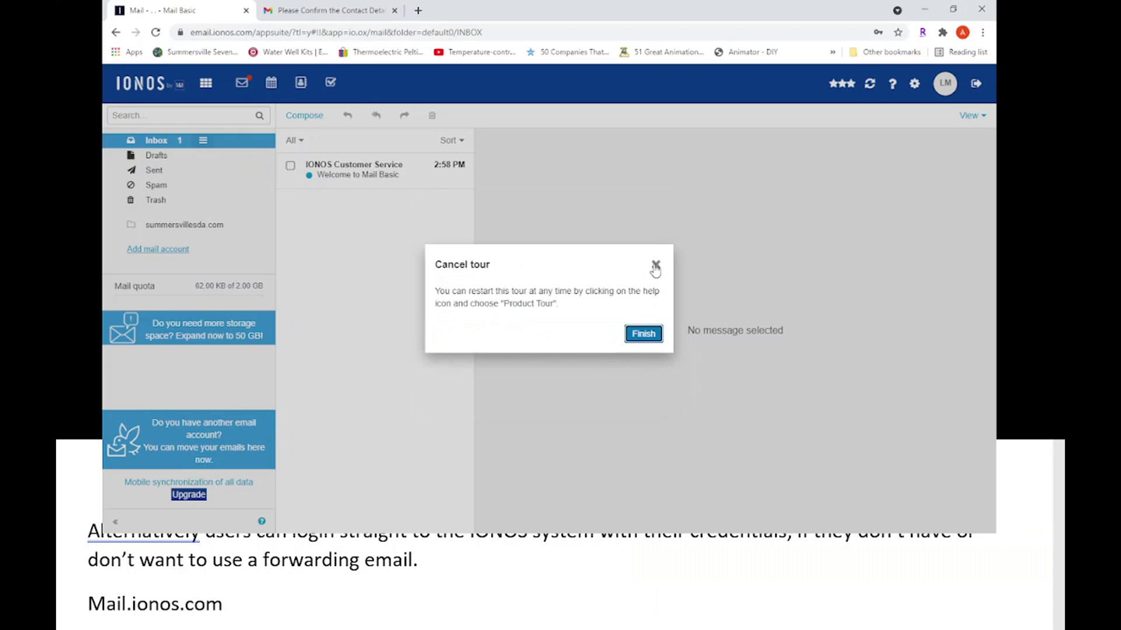
pyautogui.click(655, 267)
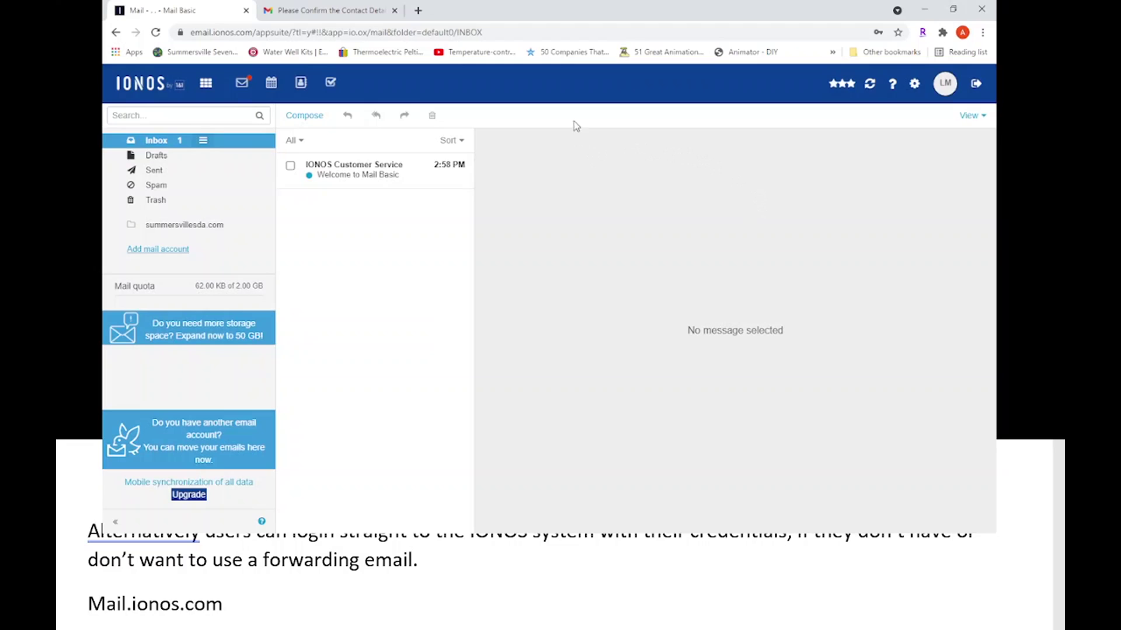